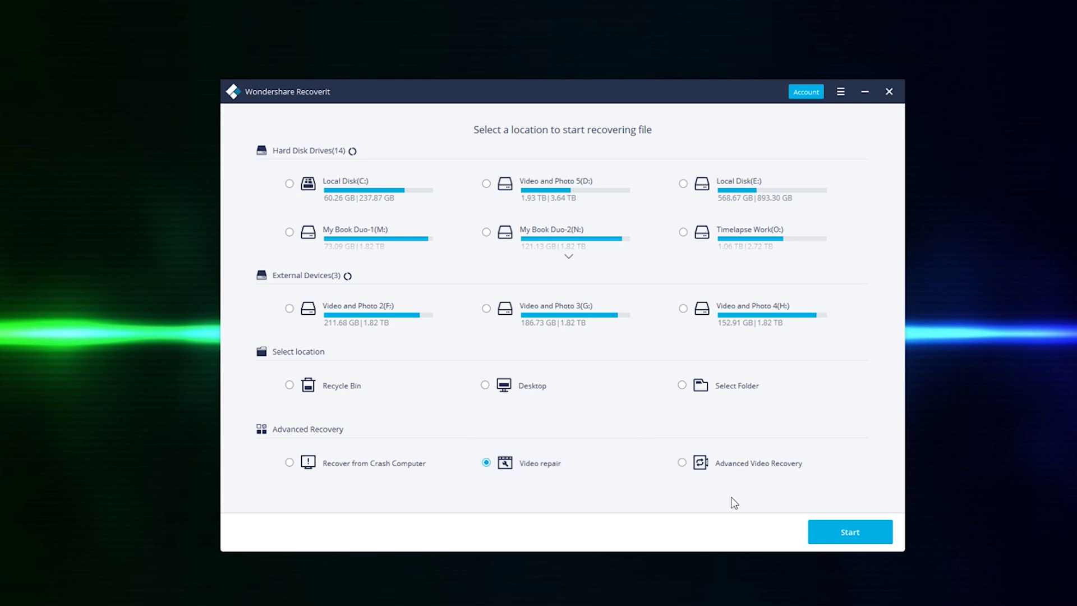
Start the Video Repair feature from Recoverit's home screen
{"action": "left_click", "coordinate": [859, 533]}
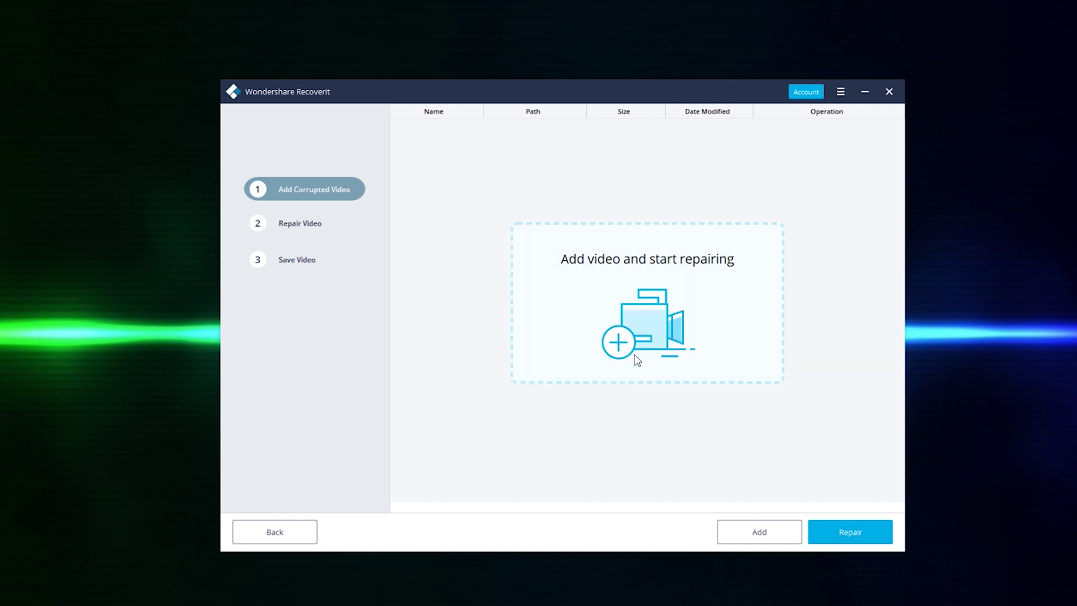
Add P1044071.MP4 from the Desktop, run a standard repair, and dismiss the failure message
{"action": "left_click", "coordinate": [619, 346]}
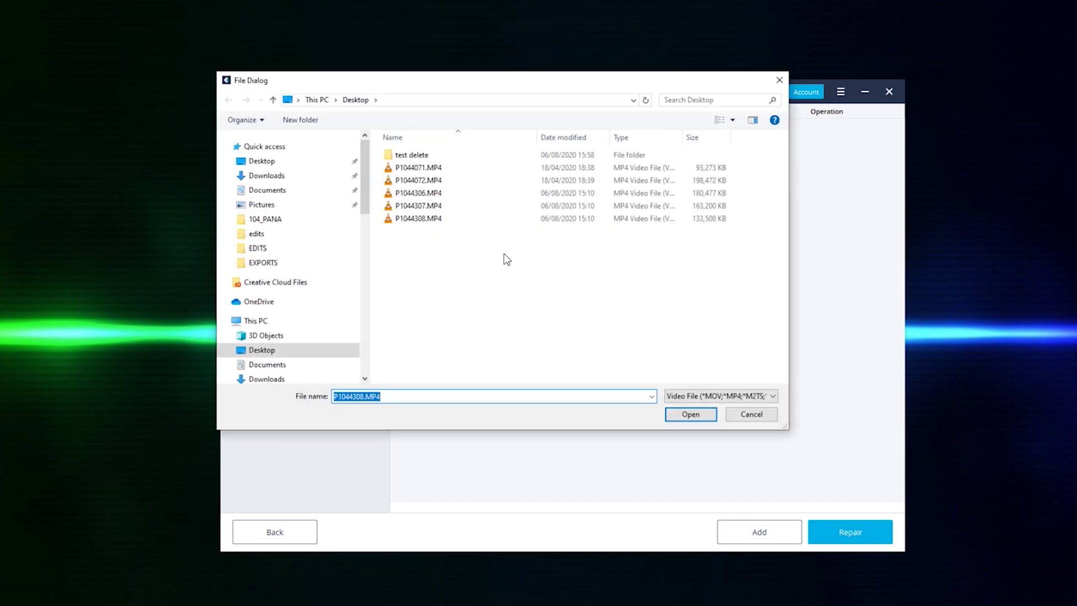
{"action": "left_click", "coordinate": [422, 171]}
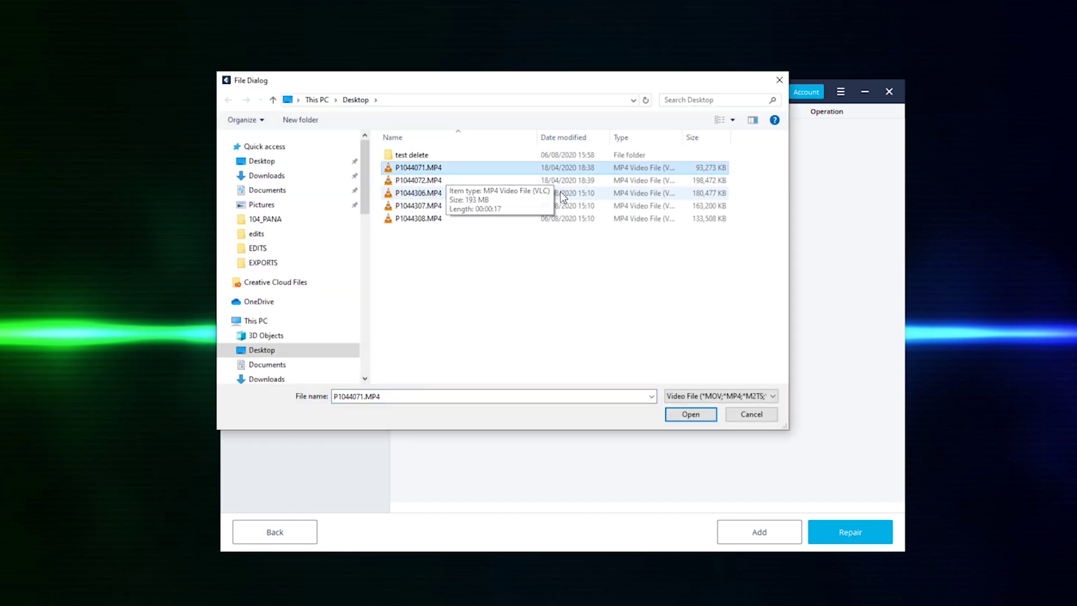
{"action": "left_click", "coordinate": [690, 415]}
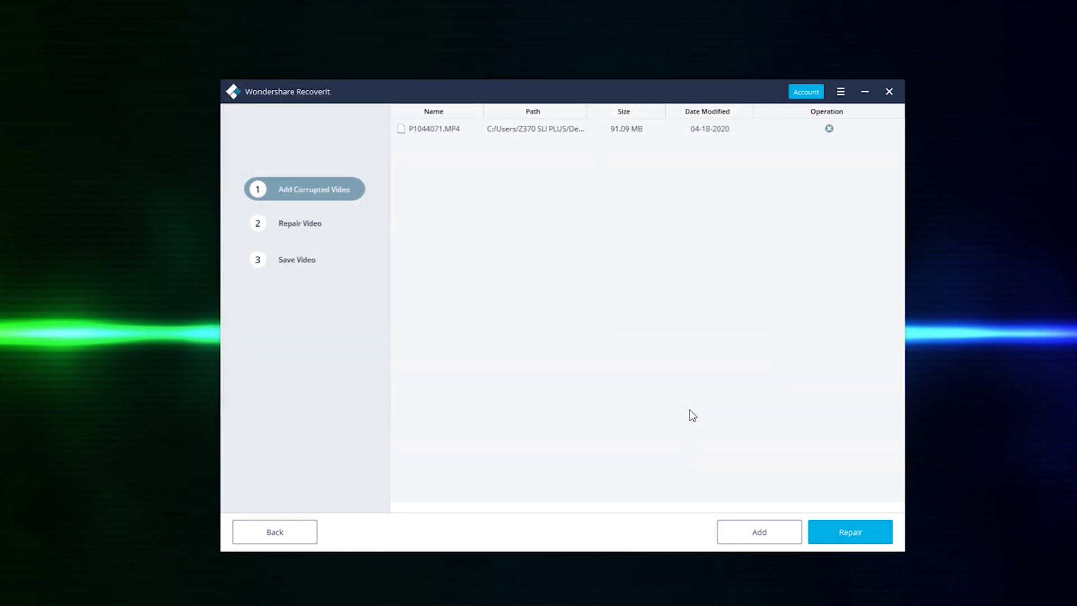
{"action": "left_click", "coordinate": [834, 529]}
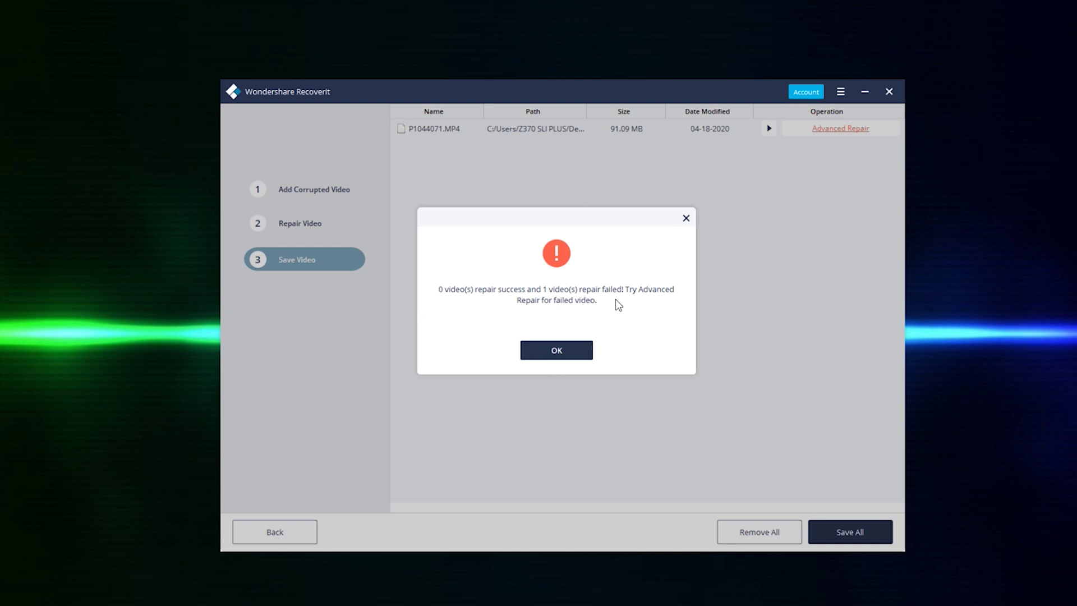
{"action": "left_click", "coordinate": [570, 352]}
Run Advanced Repair on P1044071.MP4 using P1044072.MP4 as the sample video
{"action": "left_click", "coordinate": [824, 131]}
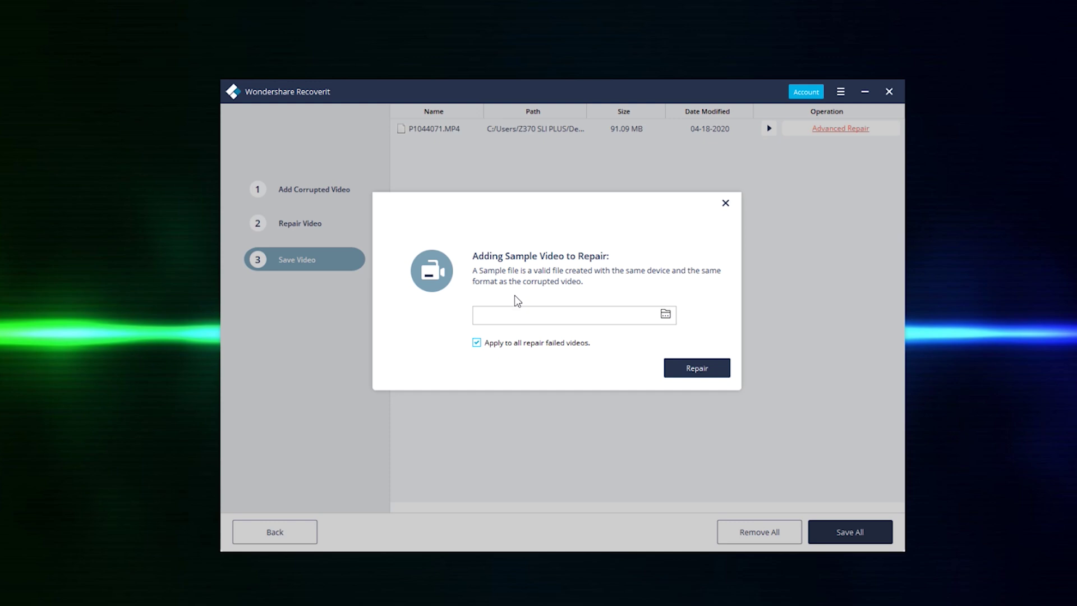
{"action": "left_click", "coordinate": [665, 315]}
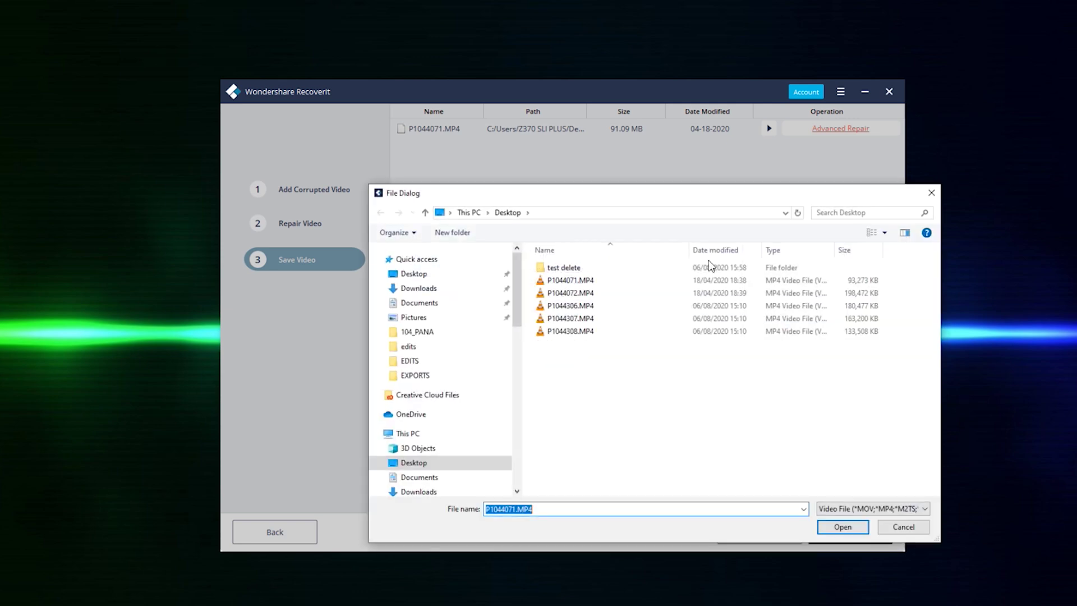
{"action": "left_click", "coordinate": [727, 292]}
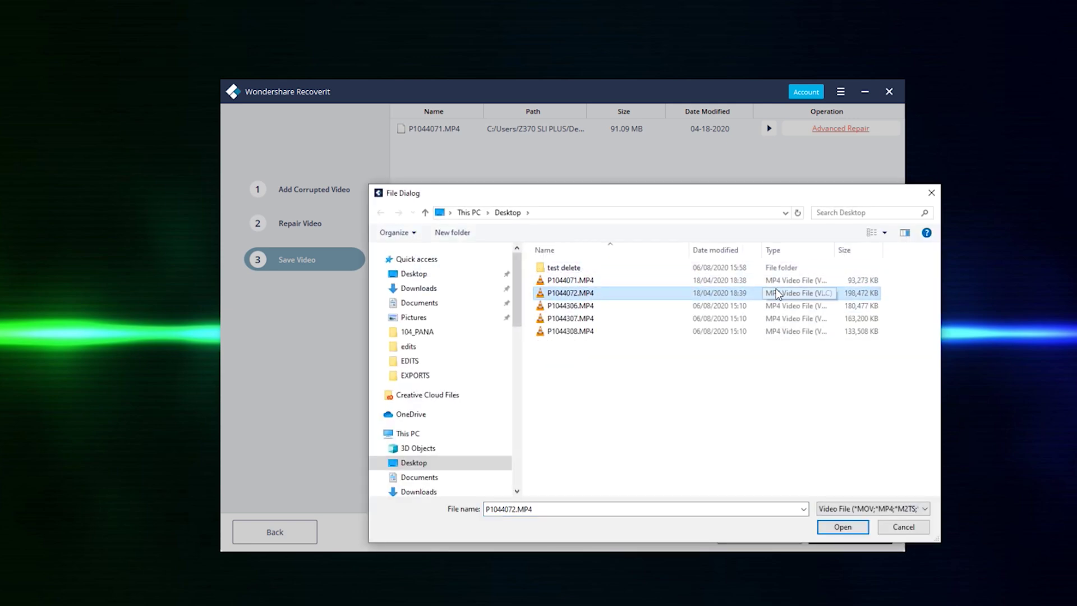
{"action": "left_click", "coordinate": [860, 530]}
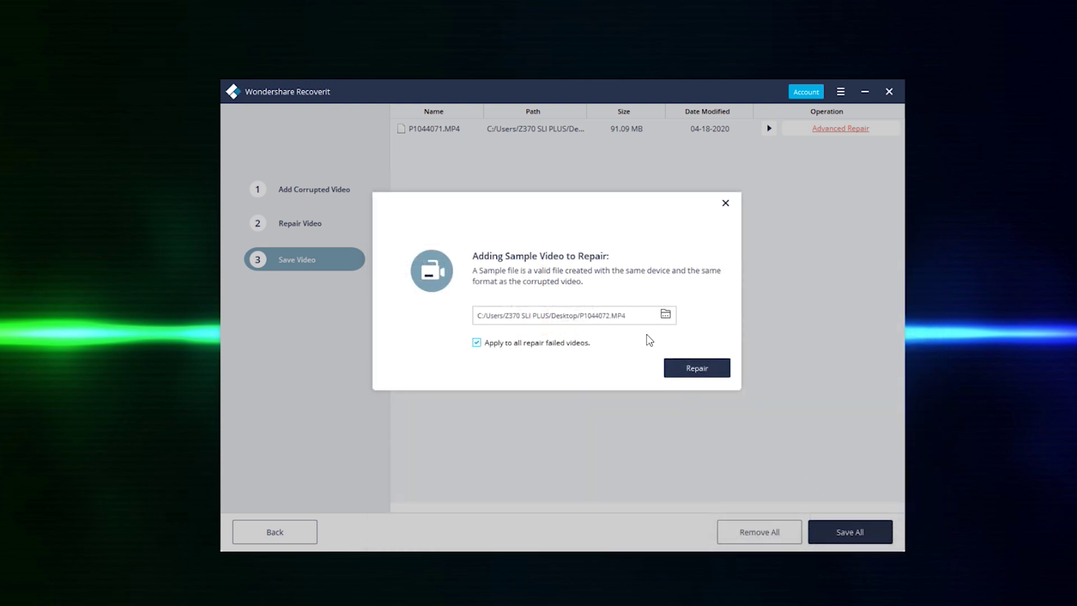
{"action": "left_click", "coordinate": [709, 371]}
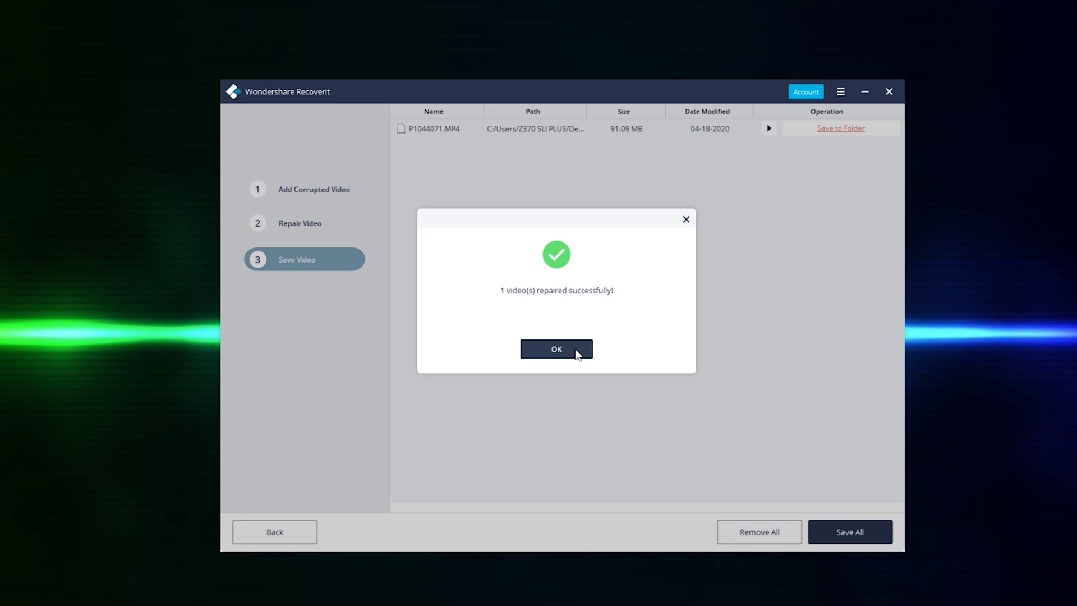
{"action": "left_click", "coordinate": [578, 354]}
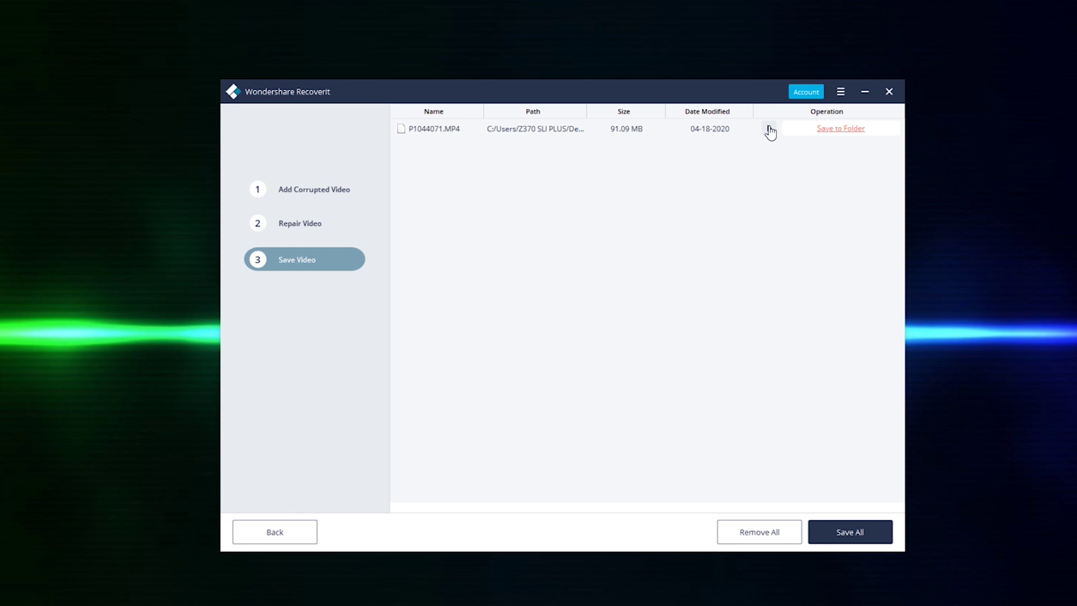
Preview the repaired P1044071.MP4, playing and pausing it before closing the preview
{"action": "left_click", "coordinate": [769, 131]}
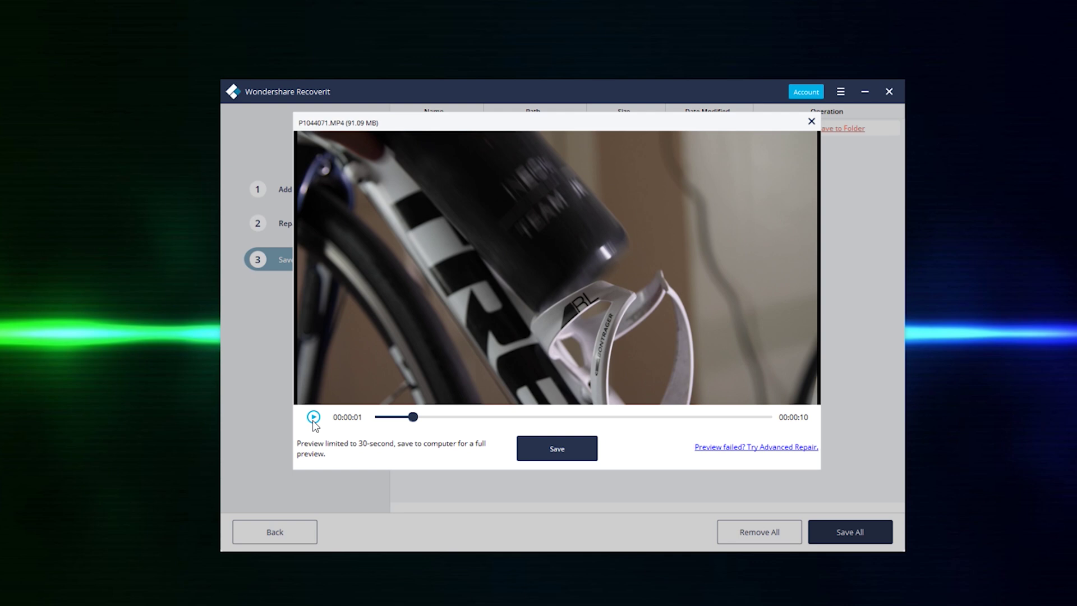
{"action": "left_click", "coordinate": [313, 417]}
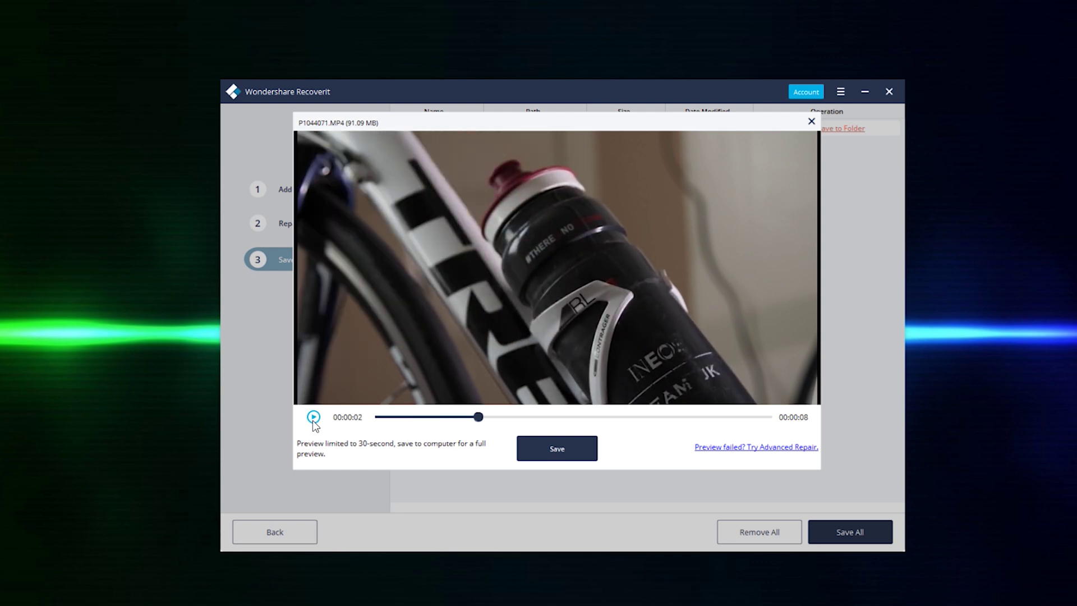
{"action": "left_click", "coordinate": [314, 417]}
{"action": "left_click", "coordinate": [810, 121]}
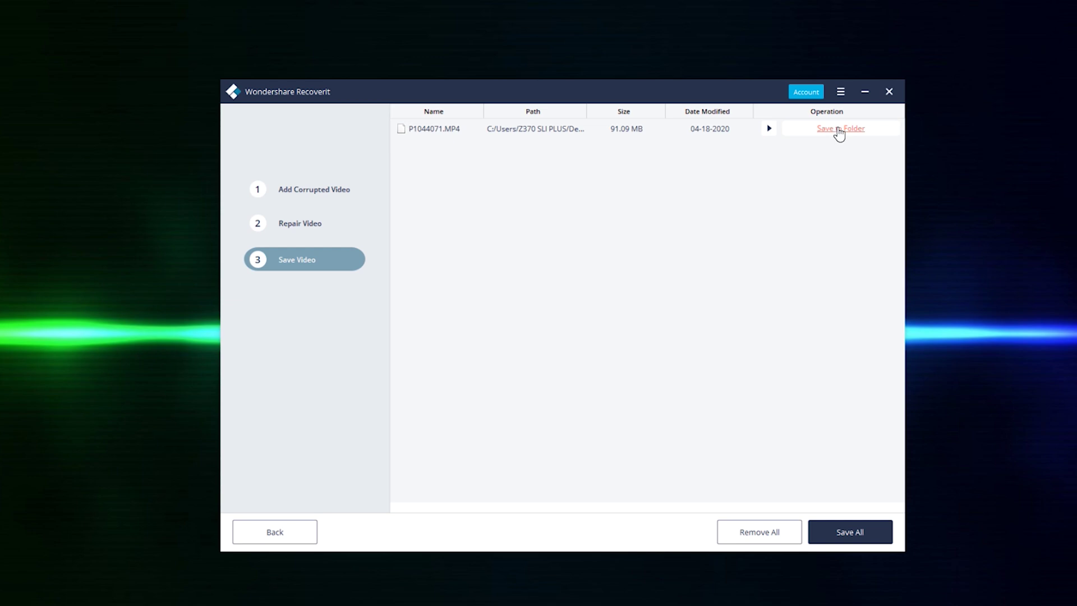
Save the repaired video to the LUMIX SD card (U:)
{"action": "left_click", "coordinate": [839, 129]}
{"action": "scroll", "coordinate": [468, 268], "scroll_direction": "down", "scroll_amount": 3}
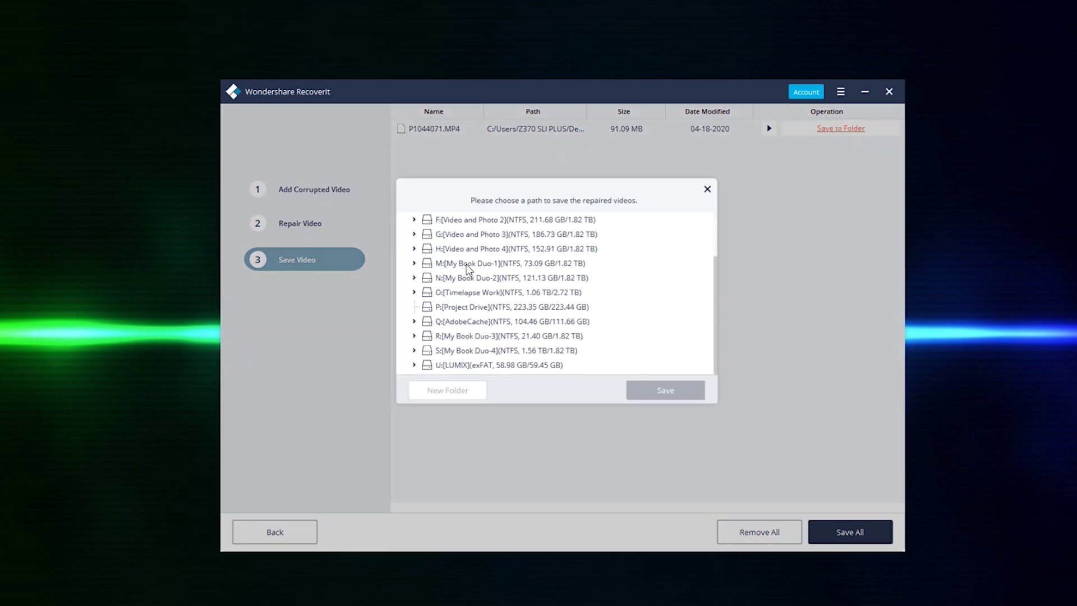
{"action": "left_click", "coordinate": [494, 364]}
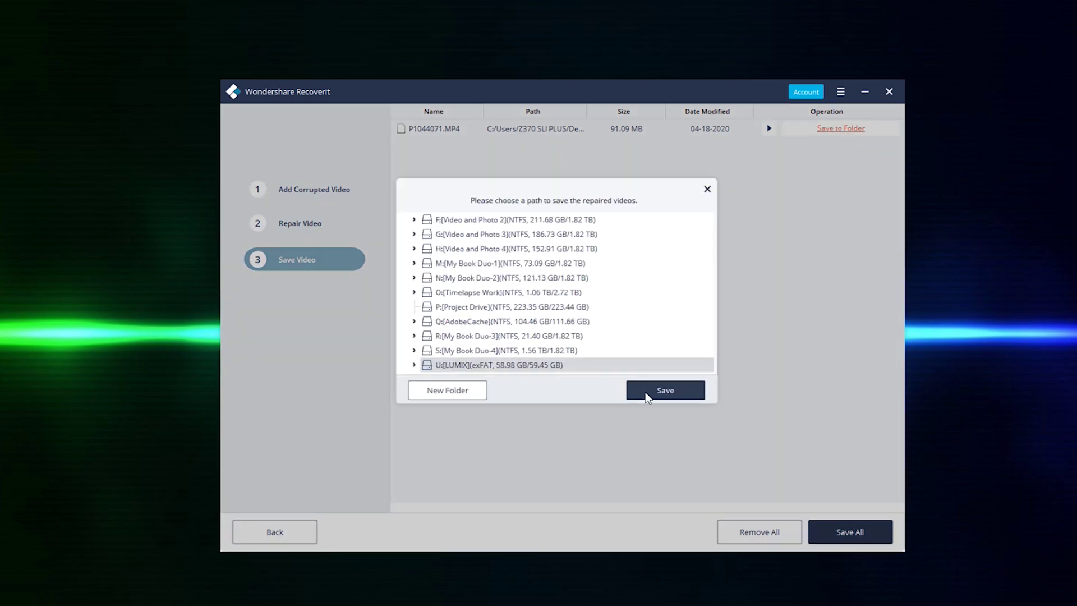
{"action": "left_click", "coordinate": [673, 392]}
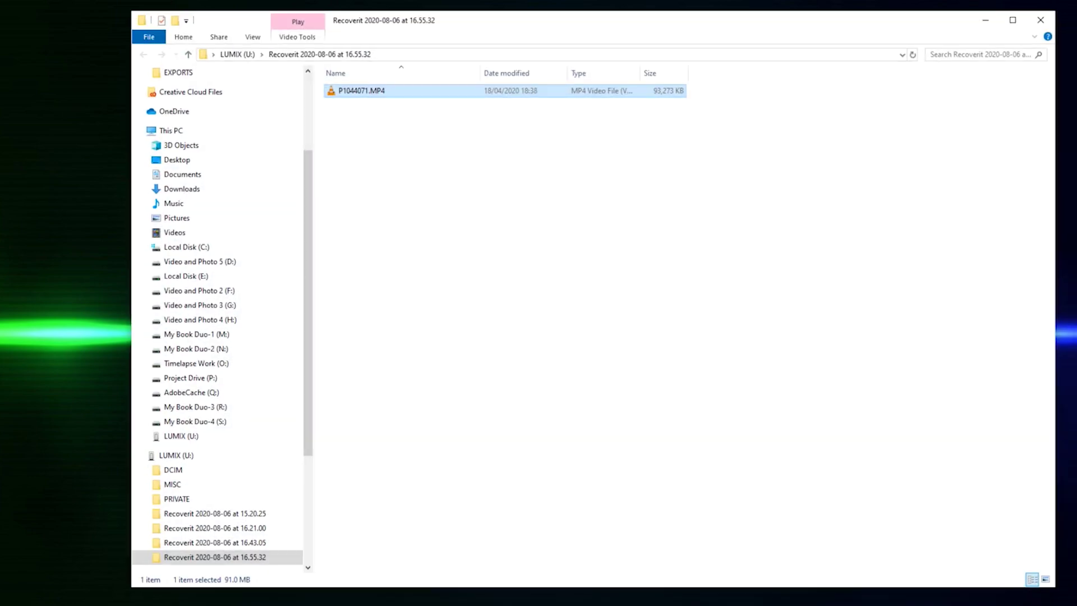
Open the saved P1044071.MP4 from the SD card in VLC and play it
{"action": "key", "text": "Return"}
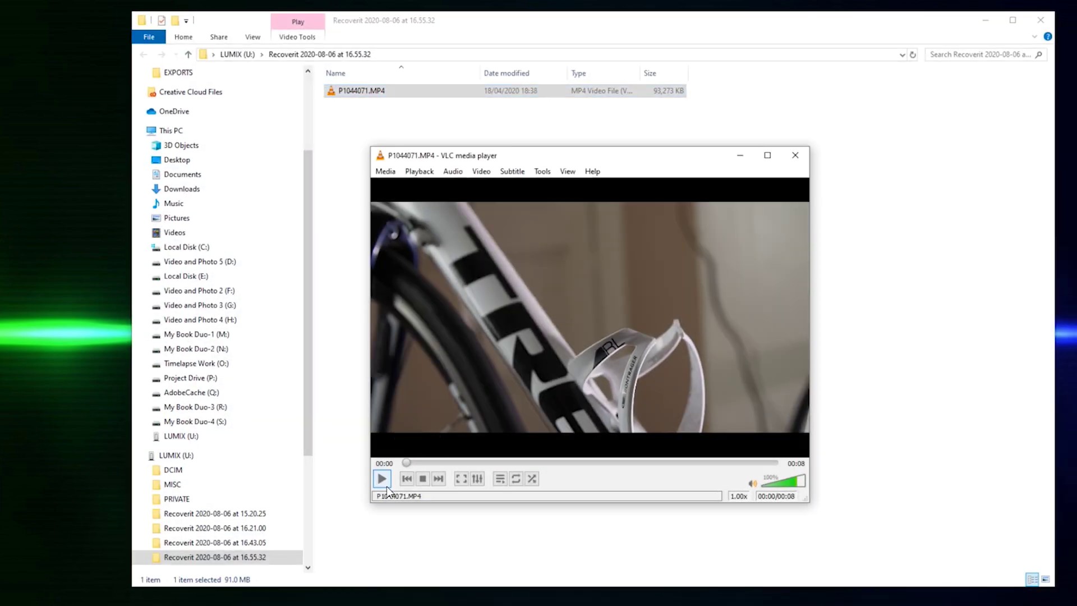
{"action": "left_click", "coordinate": [384, 484]}
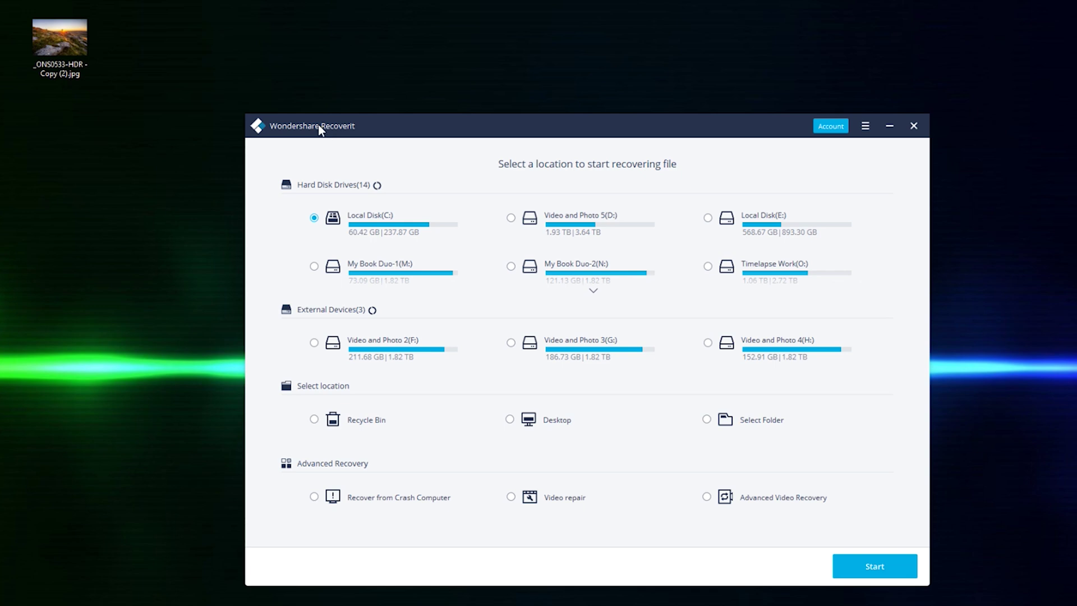
Choose Desktop as the scan location and start scanning for deleted files
{"action": "left_click", "coordinate": [56, 45]}
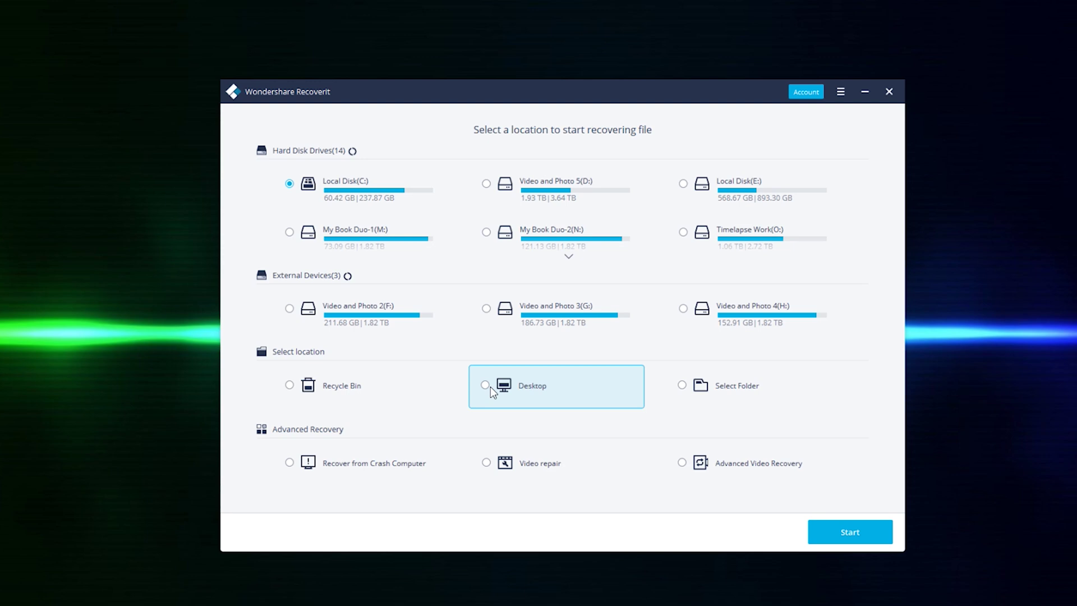
{"action": "left_click", "coordinate": [486, 385]}
{"action": "left_click", "coordinate": [856, 536]}
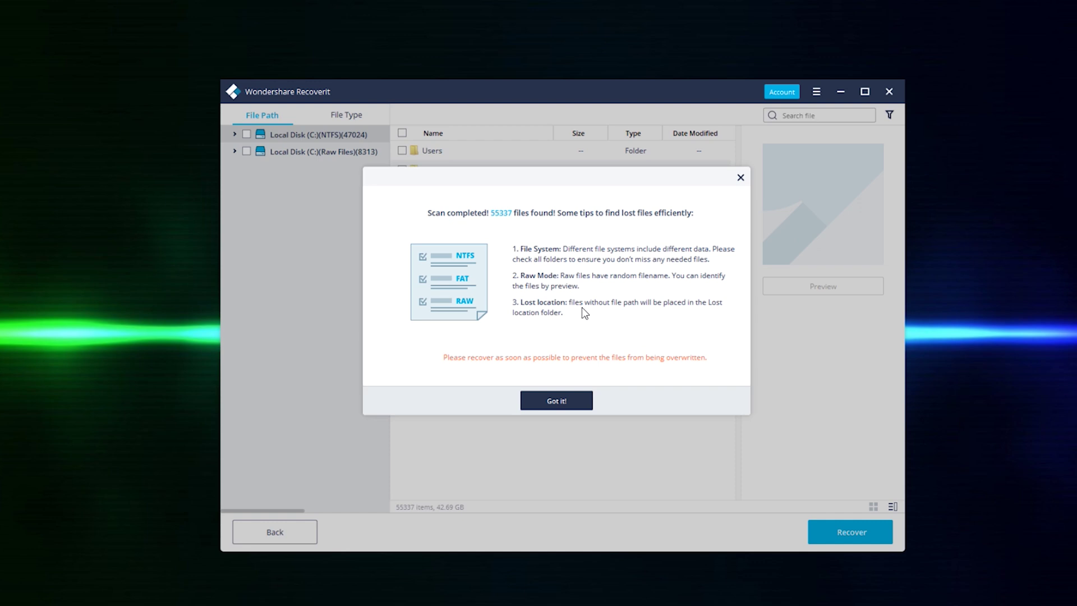
Browse the scan results through Users > Z370 SLI PLUS > Desktop to _ONS0533-HDR - Copy.jpg
{"action": "left_click", "coordinate": [740, 178]}
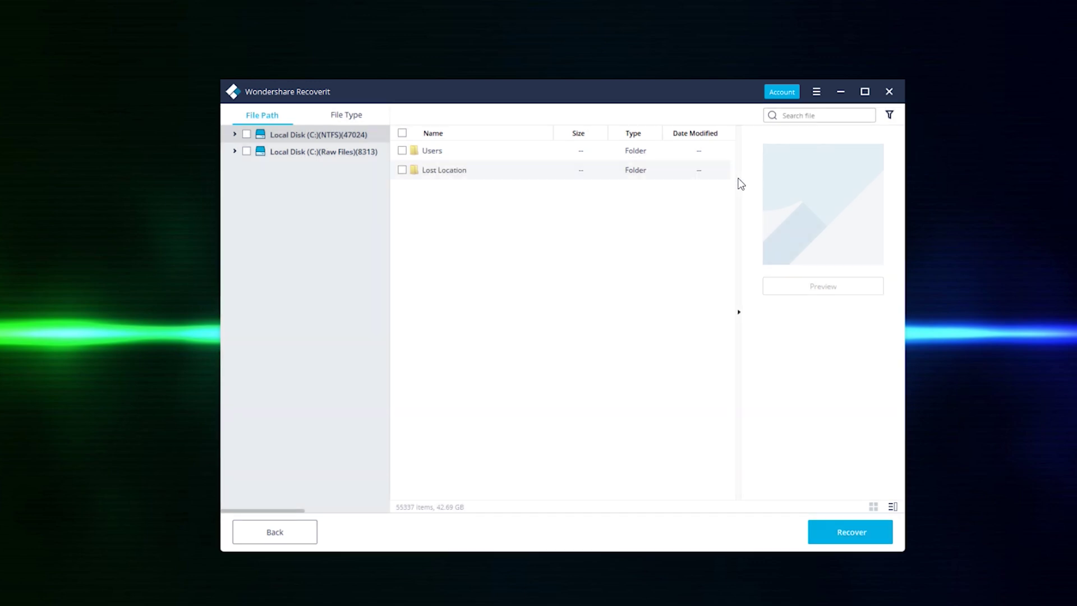
{"action": "left_click", "coordinate": [422, 152]}
{"action": "double_click", "coordinate": [422, 150]}
{"action": "double_click", "coordinate": [422, 151]}
{"action": "double_click", "coordinate": [422, 150]}
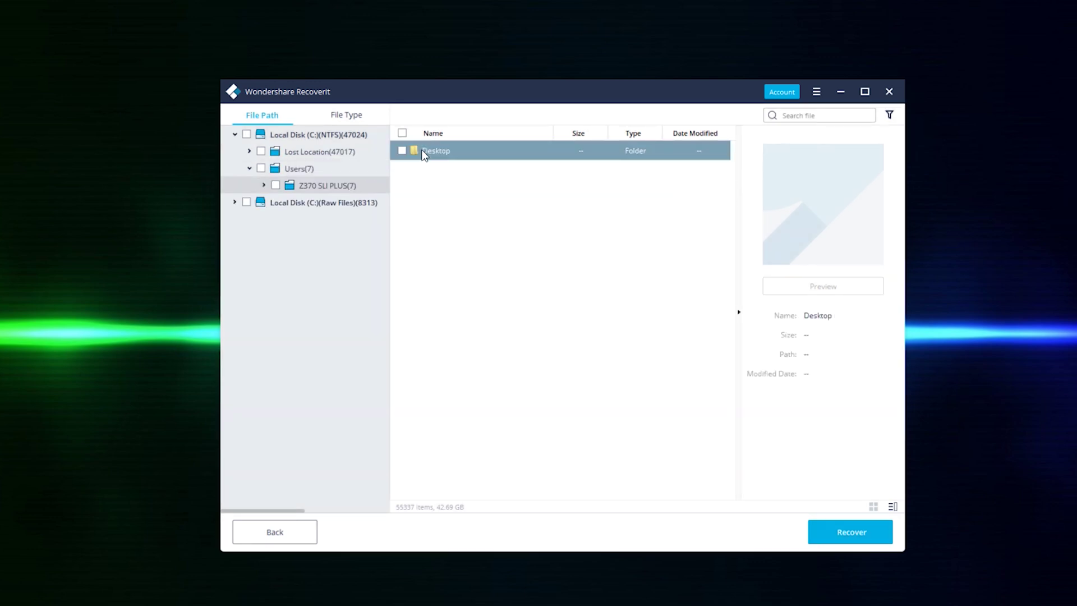
{"action": "key", "text": "Down"}
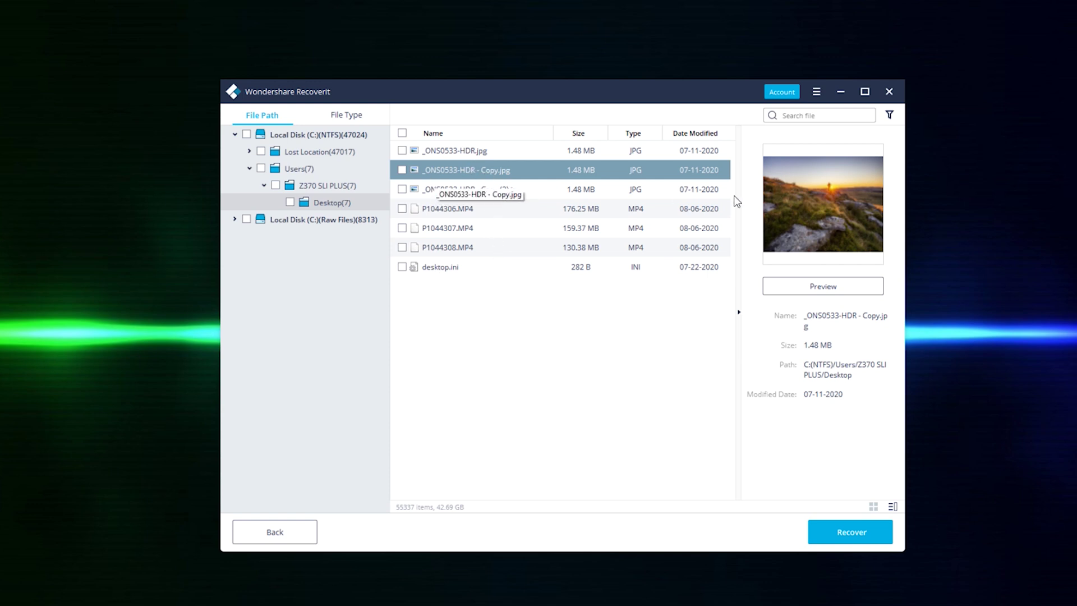
Preview _ONS0533-HDR - Copy.jpg full size, tick it, and start its recovery
{"action": "left_click", "coordinate": [814, 287]}
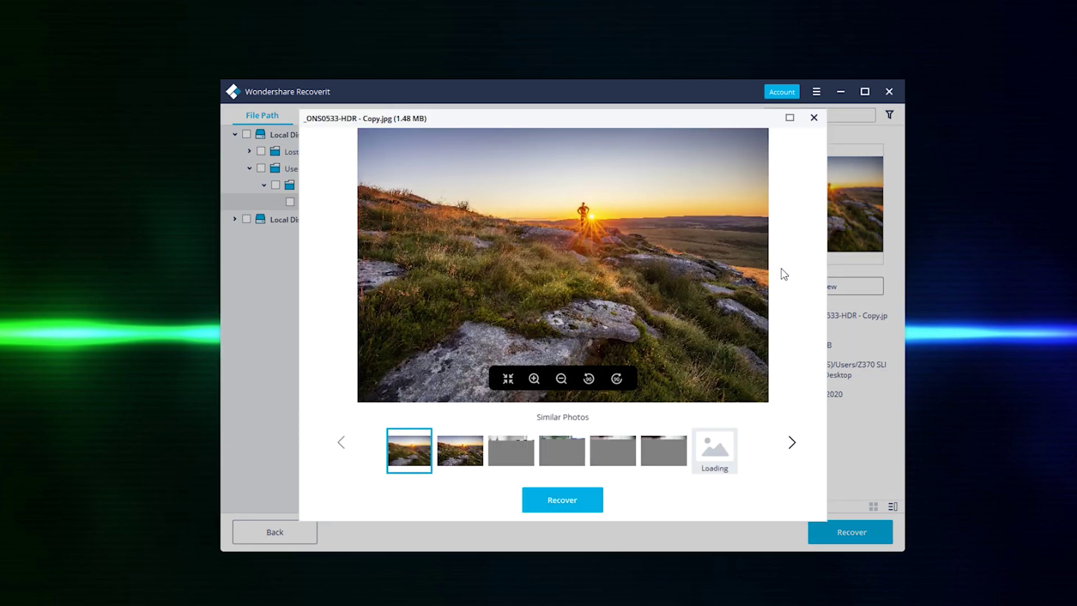
{"action": "left_click", "coordinate": [813, 117]}
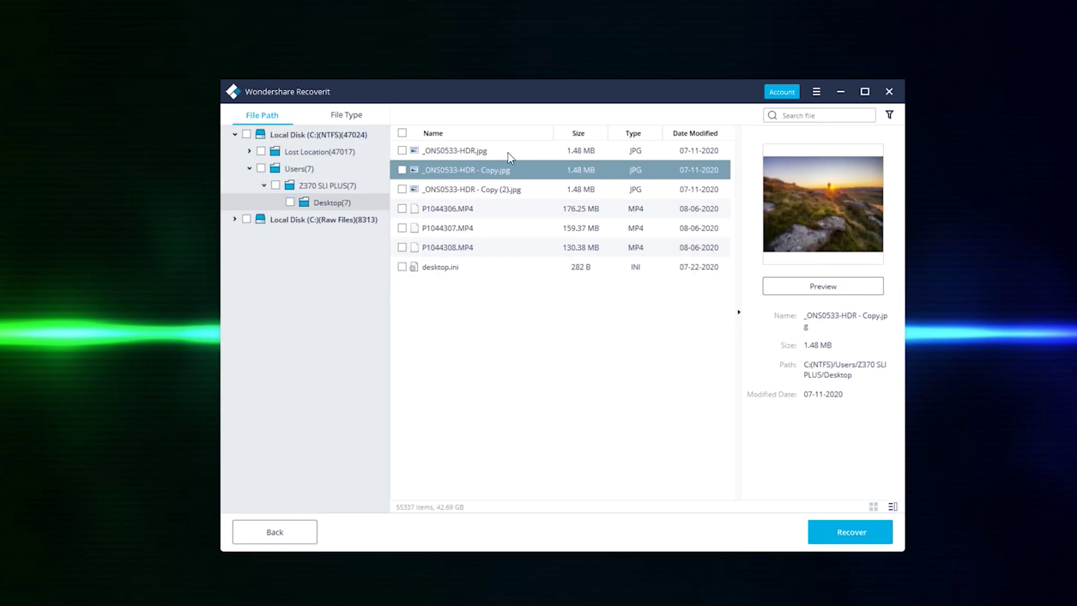
{"action": "left_click", "coordinate": [402, 170]}
{"action": "left_click", "coordinate": [858, 536]}
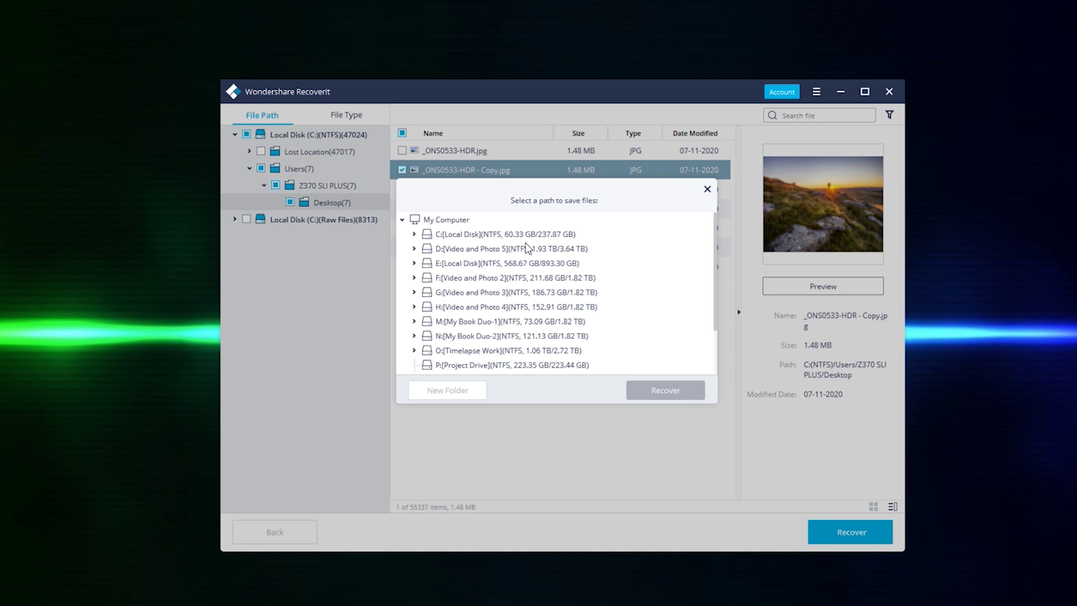
Pick the LUMIX (U:) drive as the save path and recover the photo there
{"action": "scroll", "coordinate": [527, 247], "scroll_direction": "down", "scroll_amount": 2}
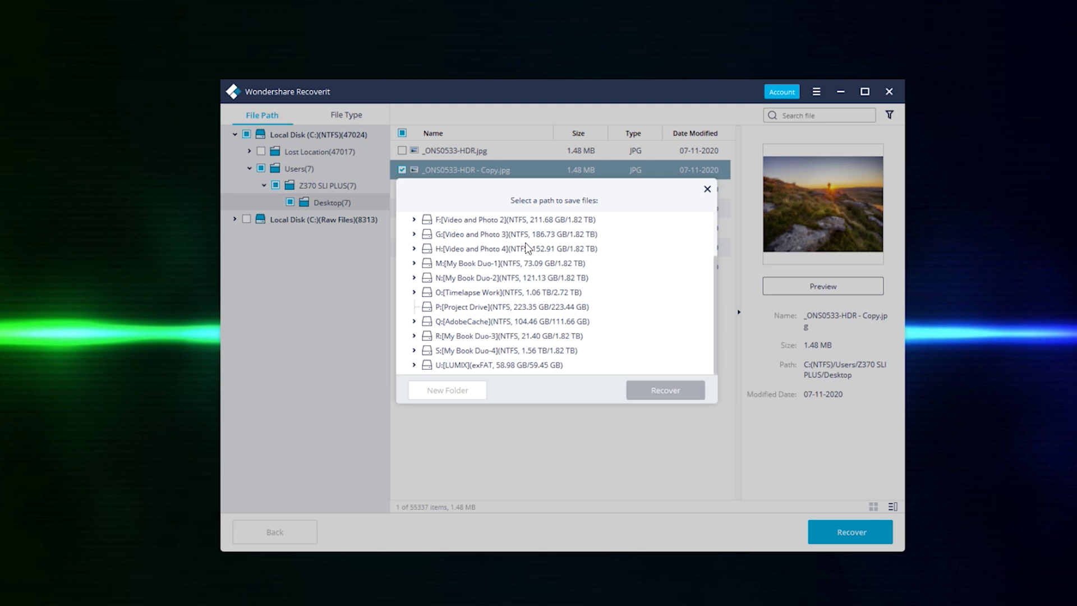
{"action": "left_click", "coordinate": [484, 367]}
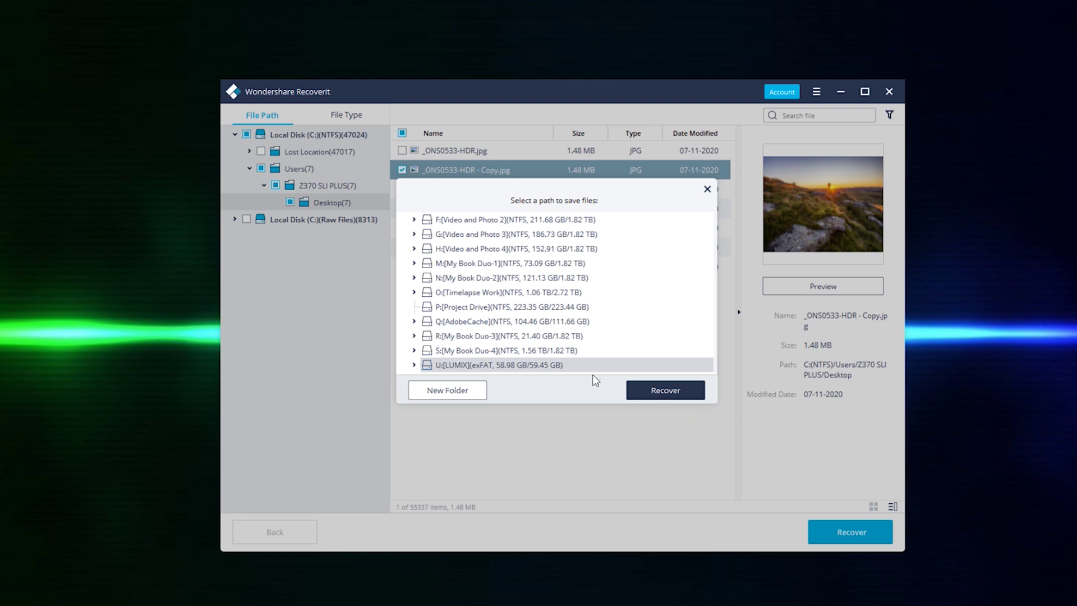
{"action": "left_click", "coordinate": [650, 388]}
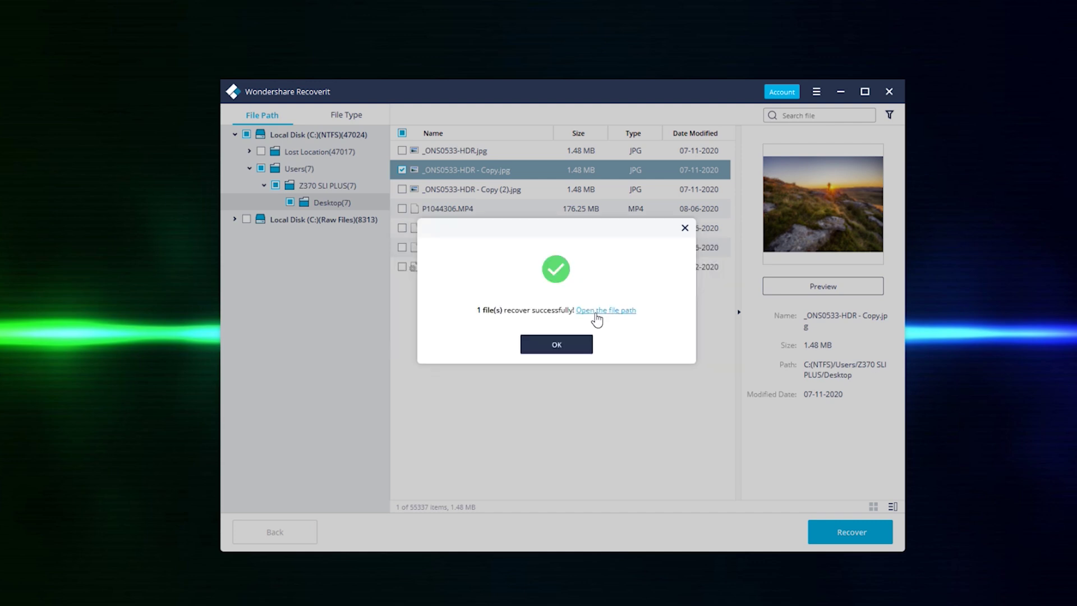
Open the recovered _ONS0533-HDR - Copy.jpg via C(NTFS) > Users > Z370 SLI PLUS > Desktop
{"action": "left_click", "coordinate": [596, 311]}
{"action": "left_click_drag", "start_coordinate": [344, 160], "coordinate": [419, 75]}
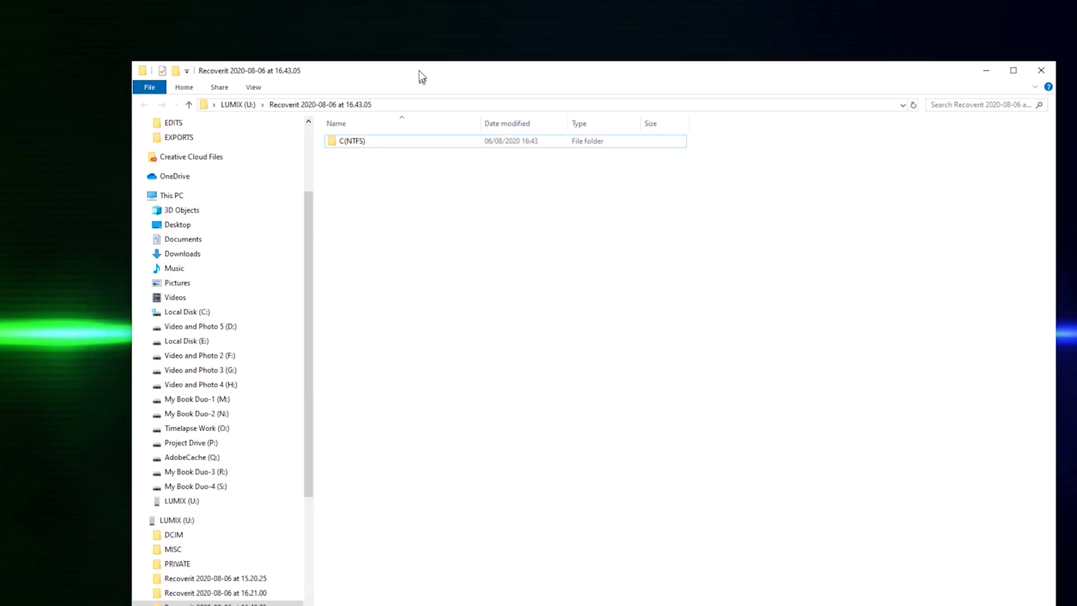
{"action": "double_click", "coordinate": [352, 90]}
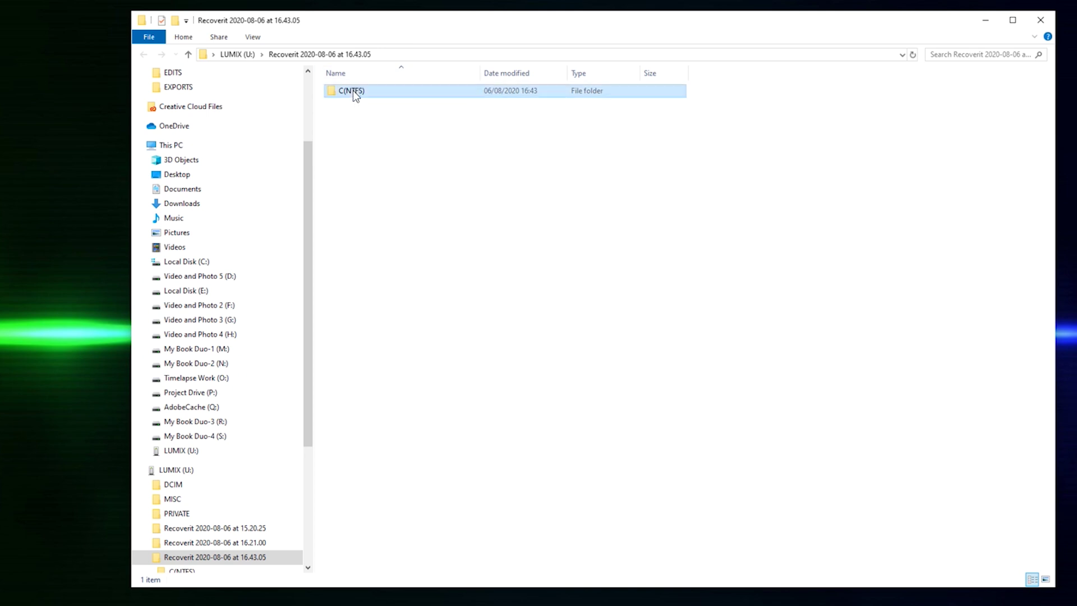
{"action": "double_click", "coordinate": [352, 90]}
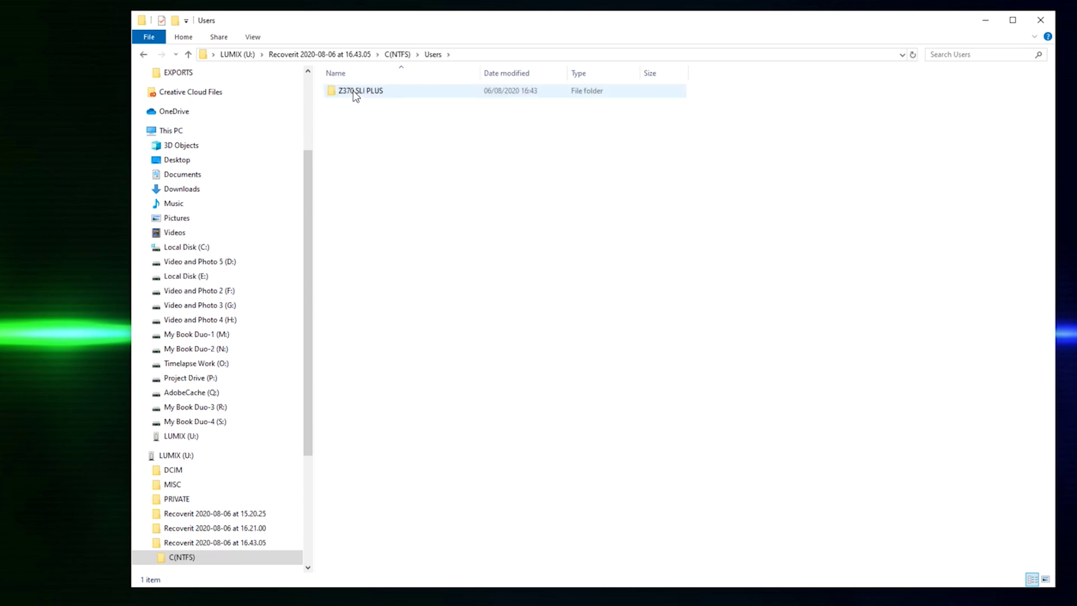
{"action": "double_click", "coordinate": [352, 90]}
{"action": "double_click", "coordinate": [352, 89]}
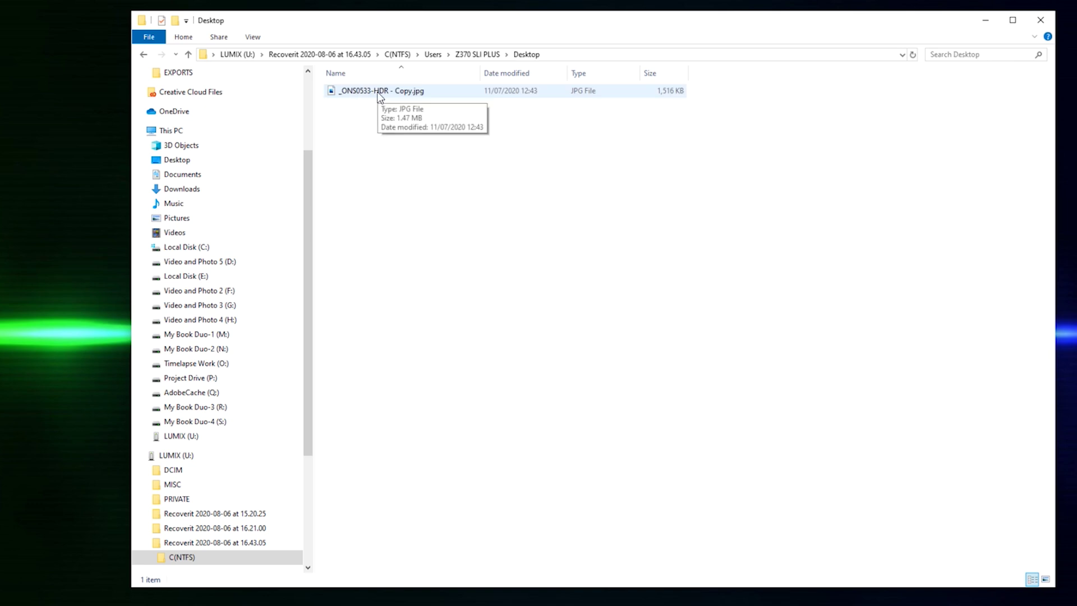
{"action": "double_click", "coordinate": [378, 92]}
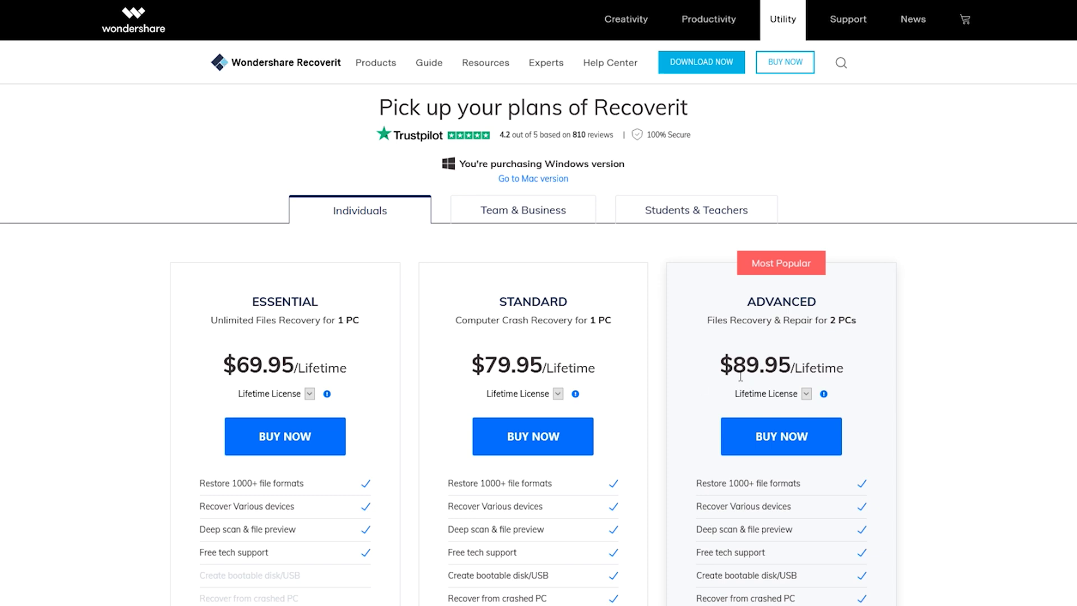
{"action": "scroll", "coordinate": [743, 373], "scroll_direction": "down", "scroll_amount": 4}
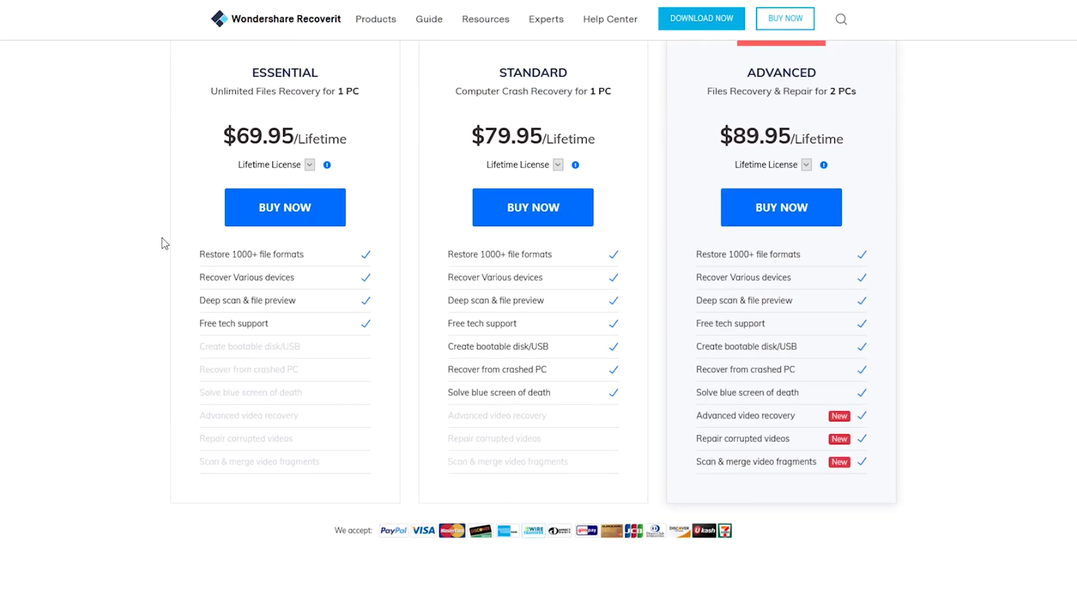
{"action": "scroll", "coordinate": [162, 241], "scroll_direction": "up", "scroll_amount": 1}
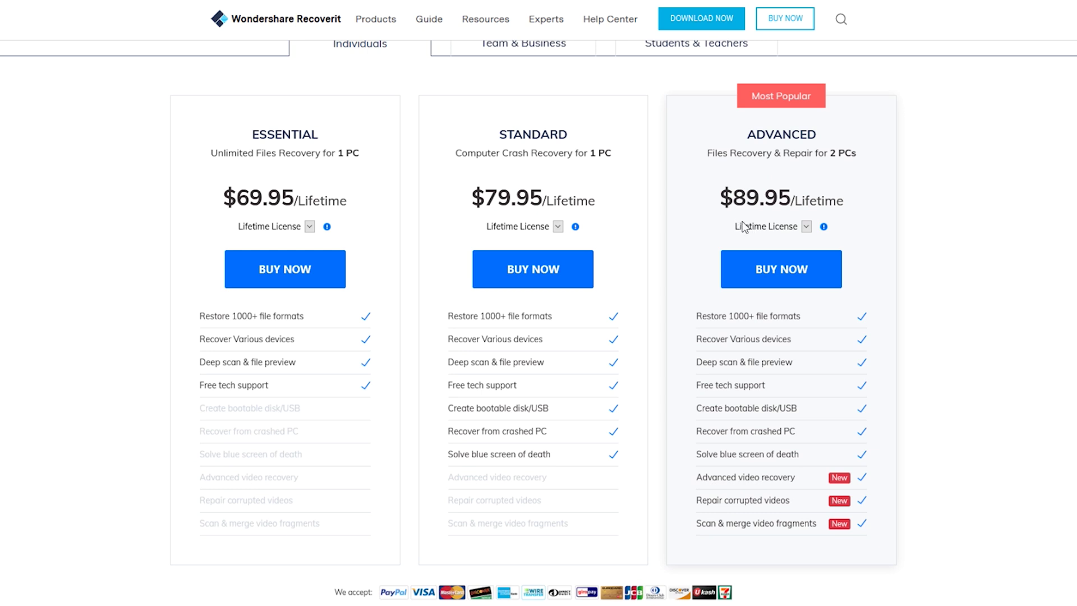
{"action": "scroll", "coordinate": [750, 230], "scroll_direction": "up", "scroll_amount": 3}
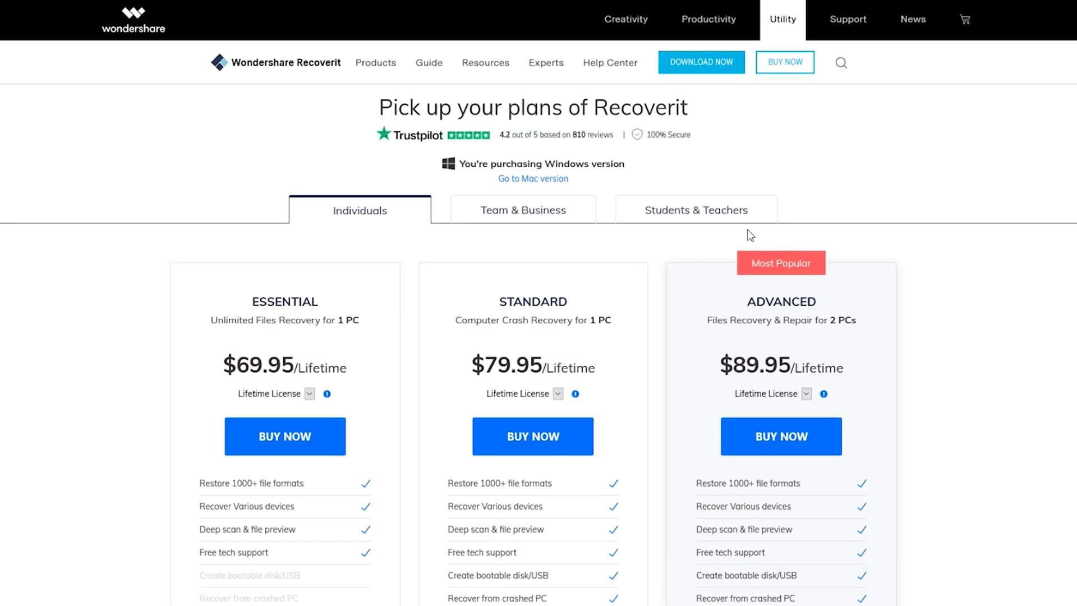